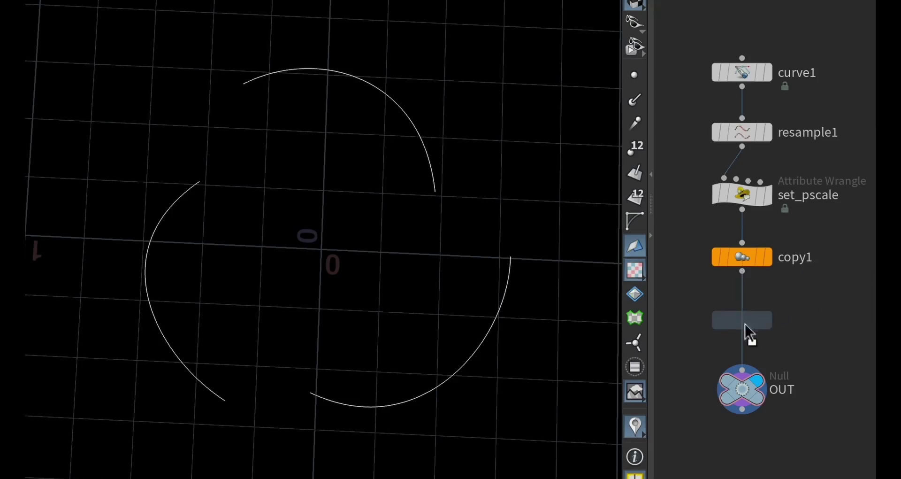
Insert a node on the wire between copy1 and the OUT null
left_click(748, 331)
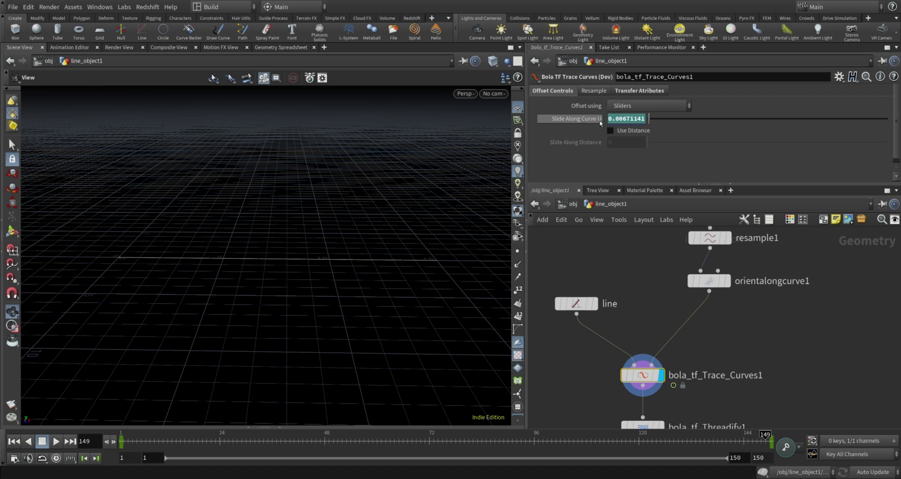
Add a Bola TF Threadify node connected below bola_tf_Trace_Curves1 and display its result
left_click(321, 440)
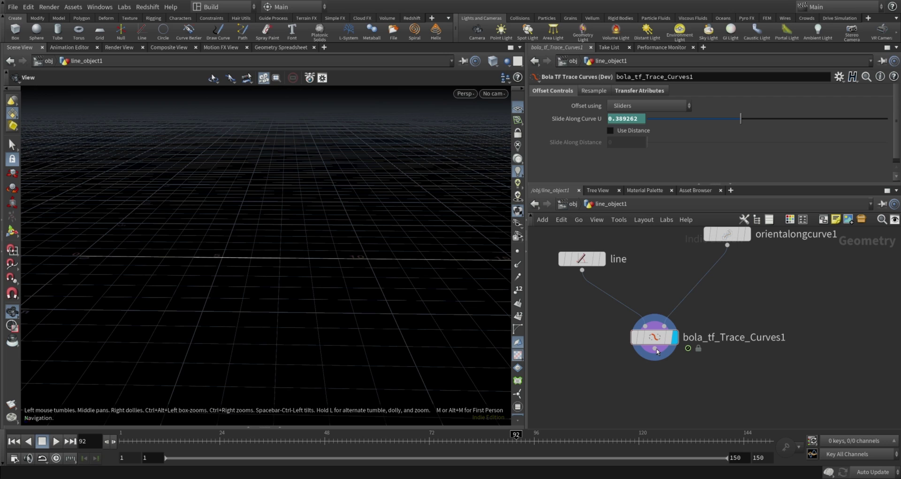
left_click_drag(657, 351, 657, 350)
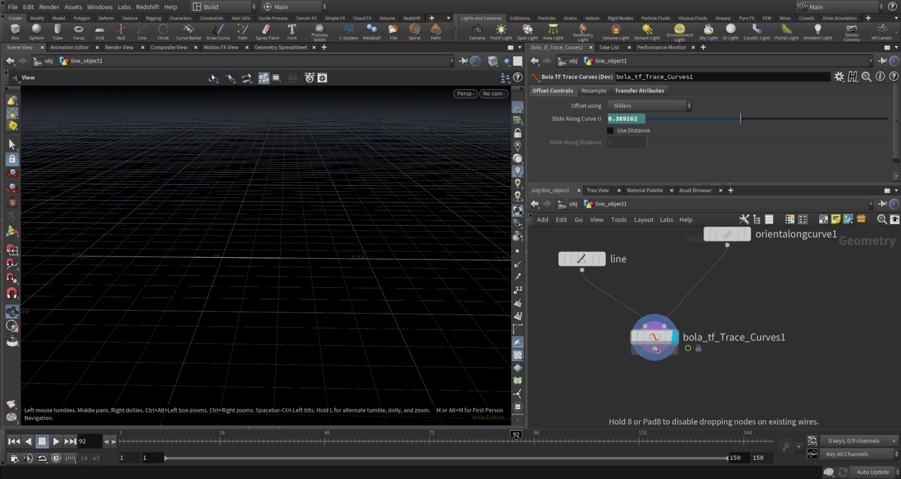
key("Return")
left_click(688, 365)
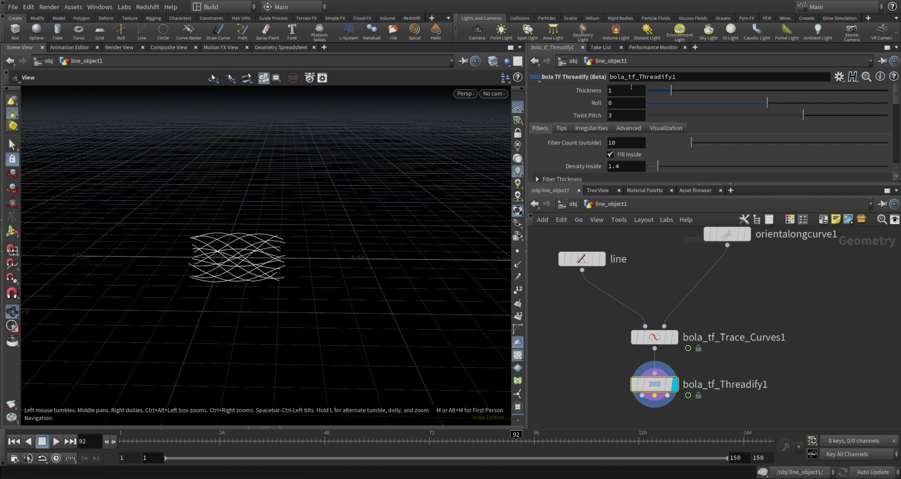
Reduce the Threadify node's Thickness to about 0.274
left_click_drag(670, 93, 657, 93)
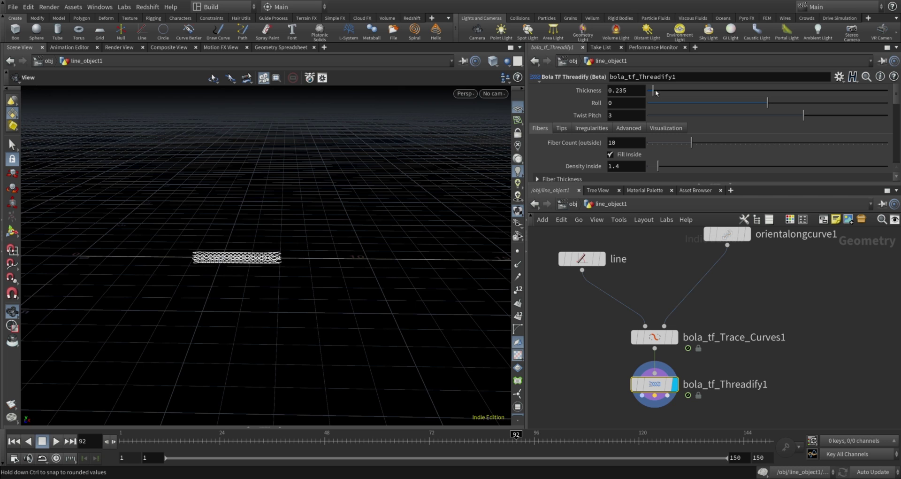
scroll(227, 262, "up", 6)
left_click_drag(230, 263, 266, 255)
Try out different Roll values on the Threadify node and set Roll back to 0
left_click_drag(767, 104, 786, 114)
type("0")
key("Return")
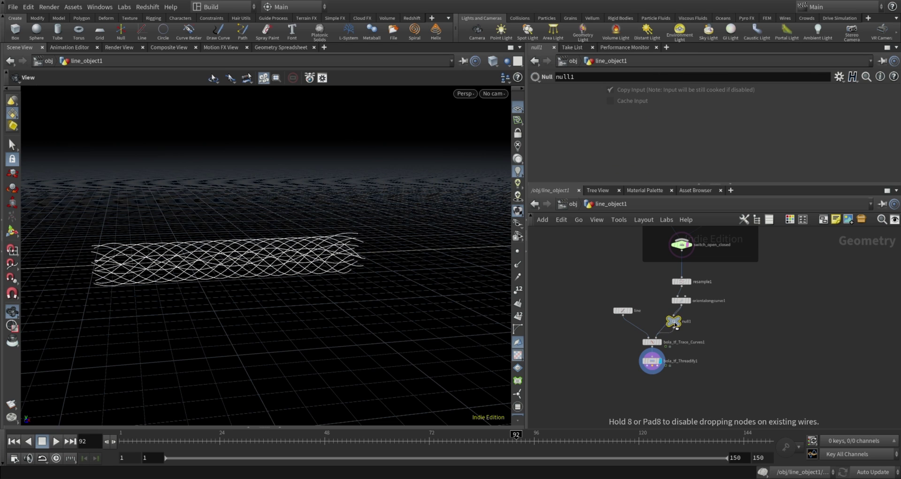
Place a null between orientalongcurve1 and the Trace Curves node and name it ATTRIBUTES
left_click_drag(685, 322, 693, 324)
type("ATTRIBUTES")
key("Return")
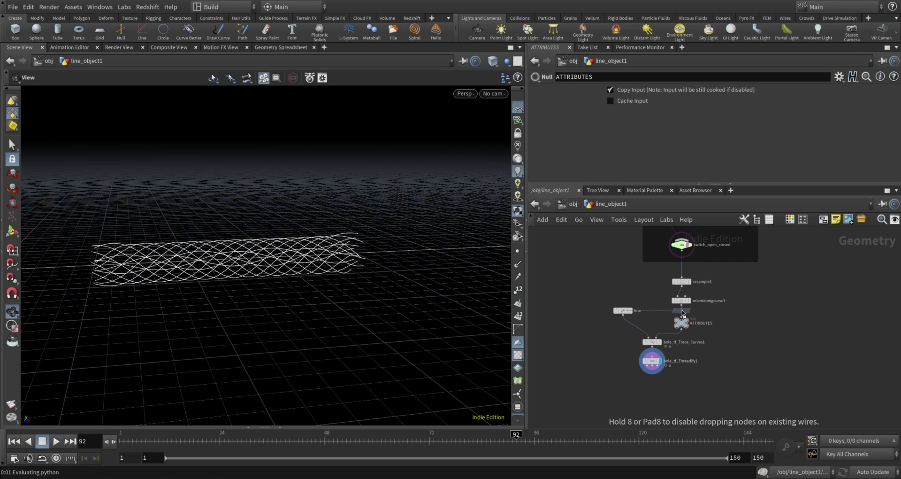
Insert an Attribute Randomize node named random_pscale above the ATTRIBUTES null and select its attribute name for editing
left_click(683, 321)
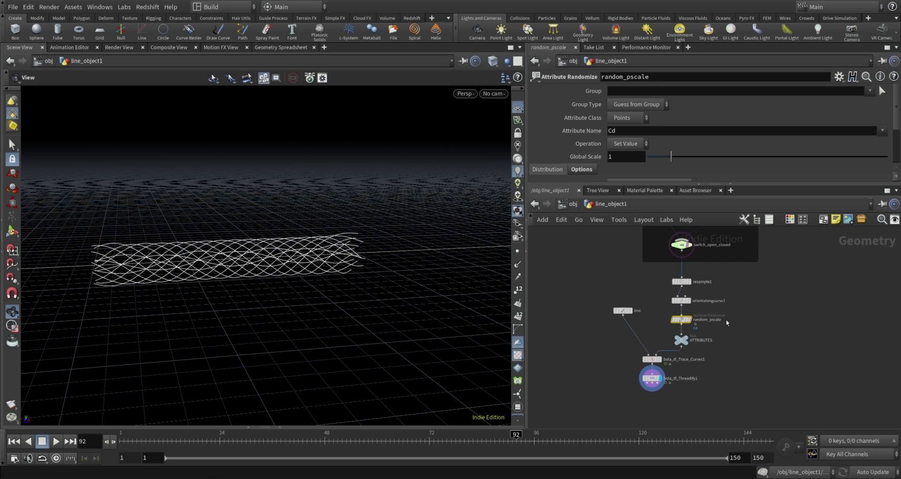
left_click_drag(624, 133, 600, 138)
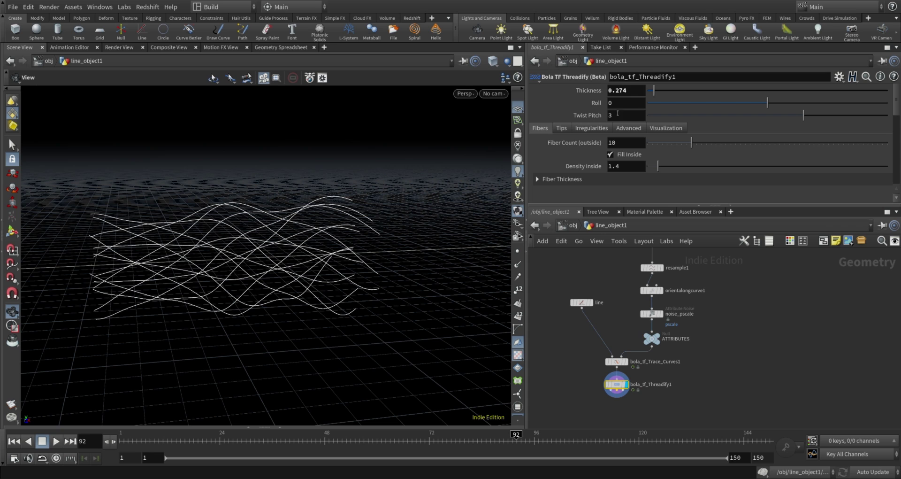
Set the Threadify Thickness to 0.137 and adjust the Element Size of the noise_pscale node
left_click_drag(657, 92, 651, 93)
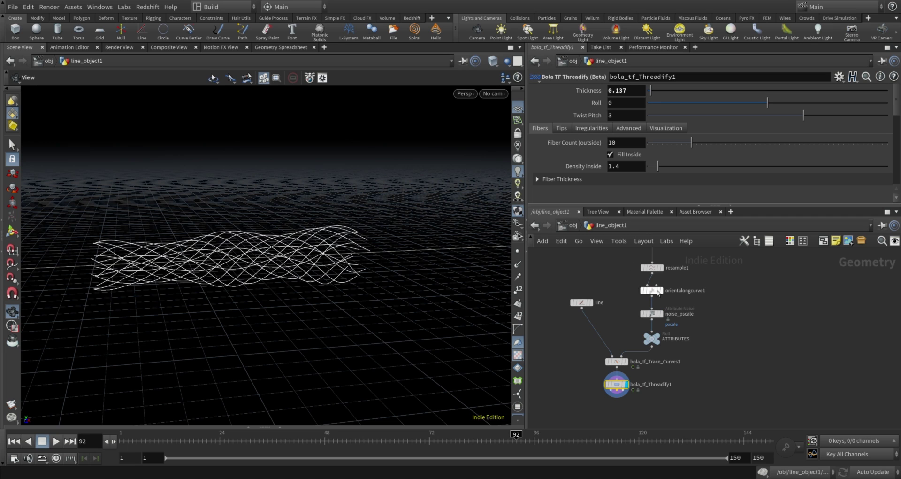
left_click(651, 313)
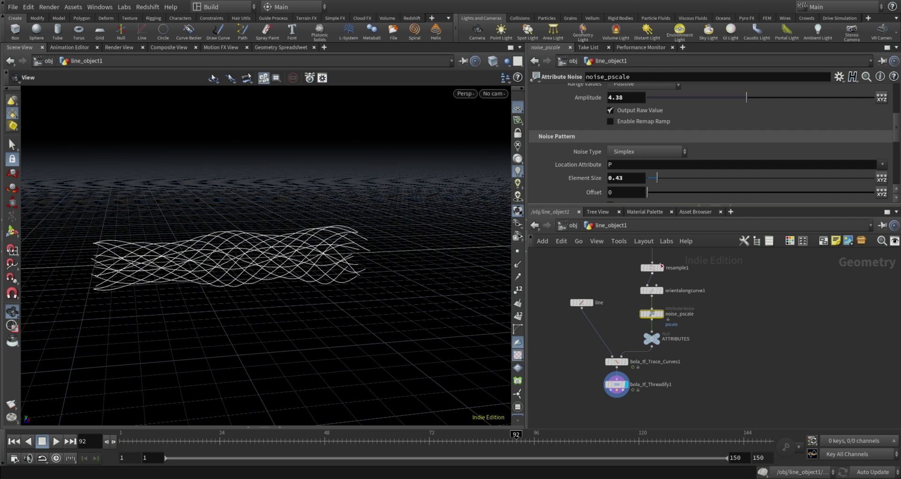
left_click_drag(750, 178, 801, 177)
left_click_drag(567, 162, 694, 163)
Play the animation of the fibers travelling along the guide curve and stop it at frame 85
left_click(56, 441)
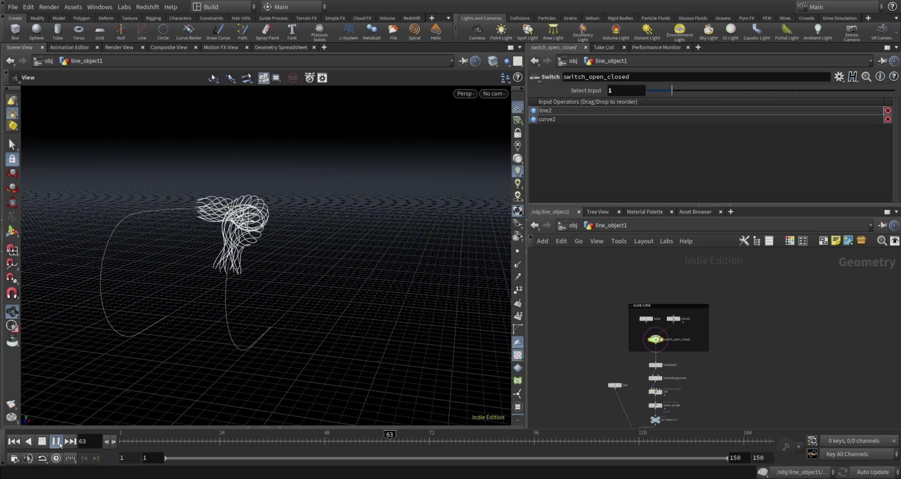
left_click(56, 440)
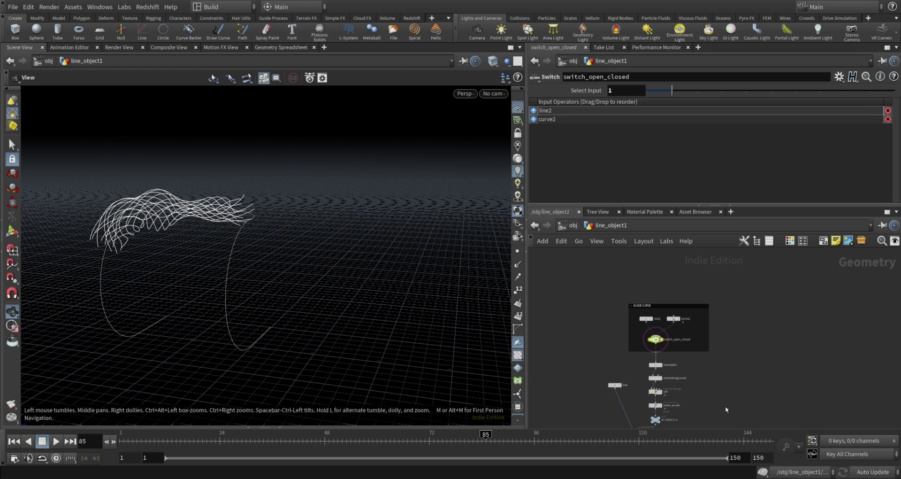
Insert a MOPs Shape Falloff node below the roll wrangle and set its falloff attribute to roll
middle_click_drag(657, 415, 660, 319)
scroll(660, 319, "up", 6)
middle_click_drag(726, 318, 746, 365)
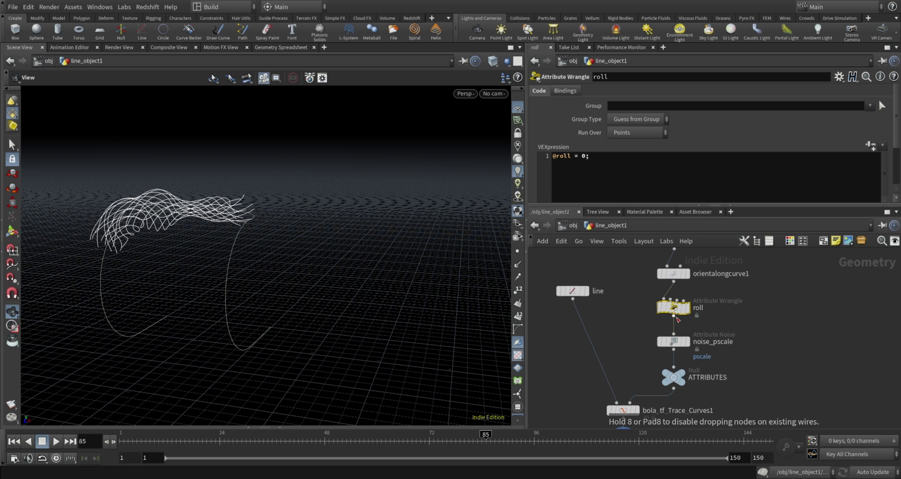
left_click(677, 319)
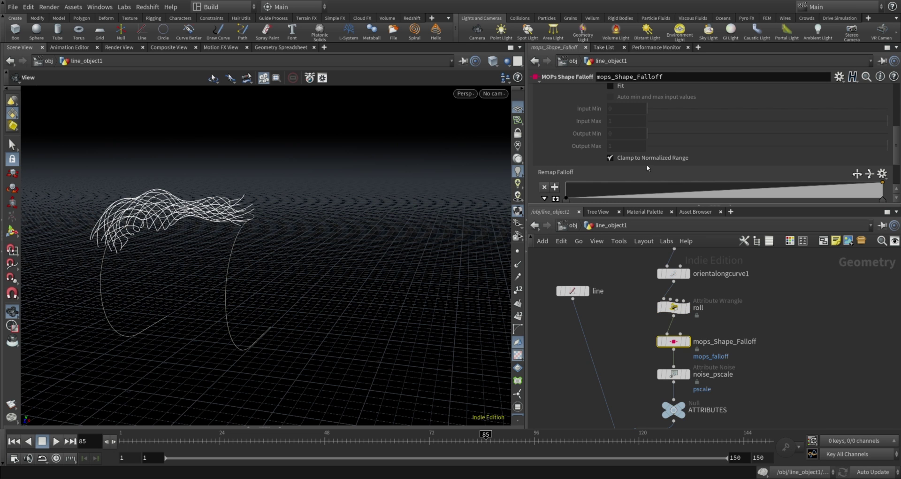
scroll(648, 168, "up", 8)
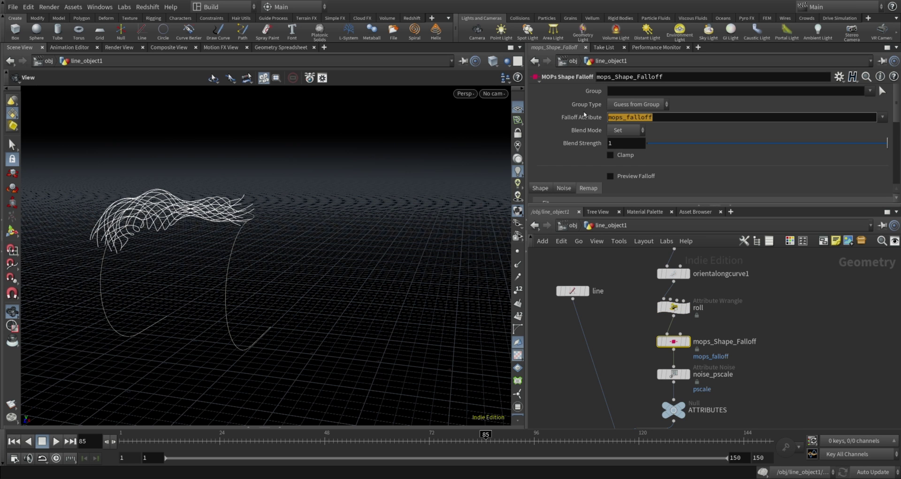
type("roll")
key("Tab")
Reposition the spherical falloff of the MOPs Shape Falloff node and enlarge its outer radius
scroll(619, 147, "down", 6)
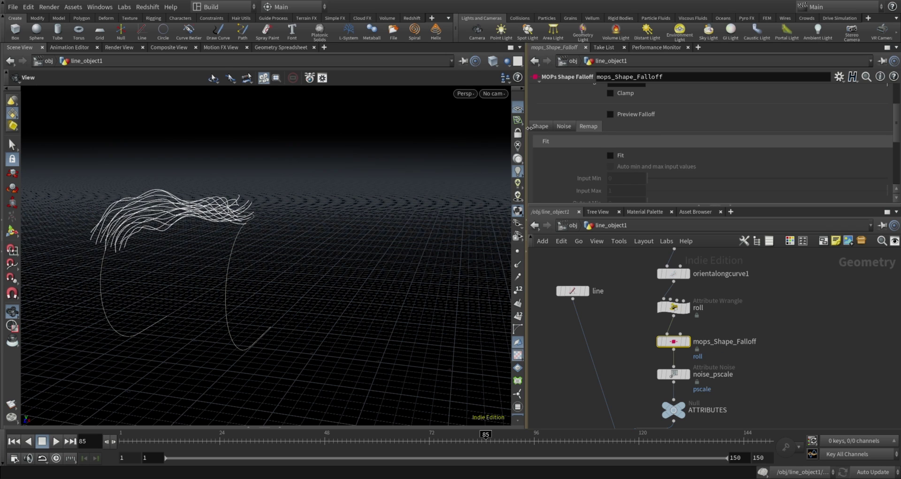
scroll(624, 127, "up", 1)
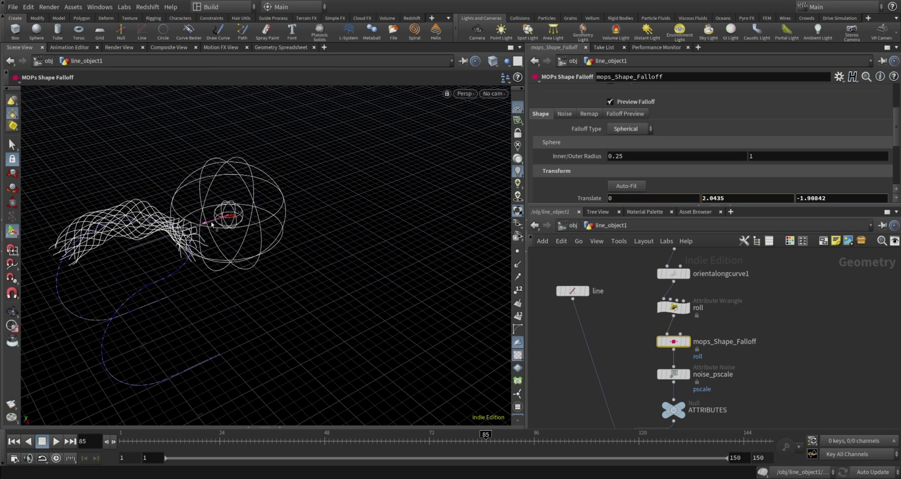
left_click_drag(229, 214, 226, 216)
middle_click_drag(763, 160, 835, 165)
left_click_drag(204, 228, 280, 228, "alt")
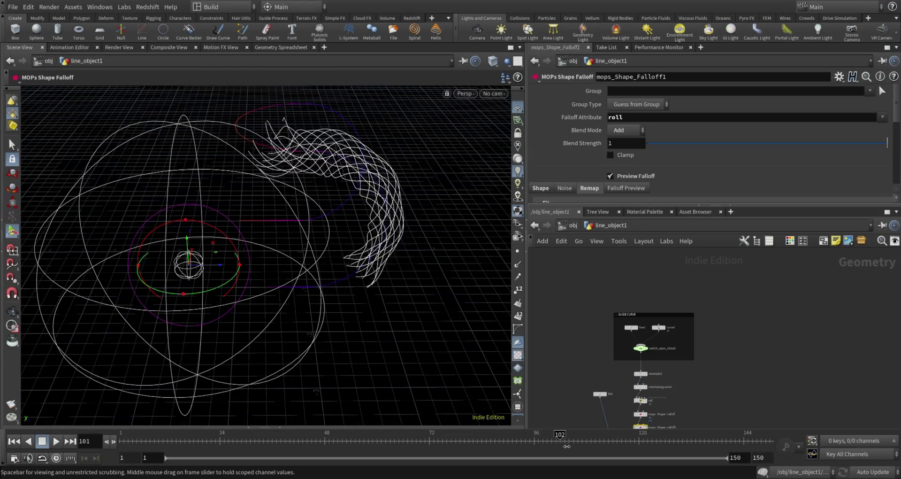
Scrub the timeline to examine how the two roll falloffs twist the moving fibers
left_click_drag(567, 446, 786, 449)
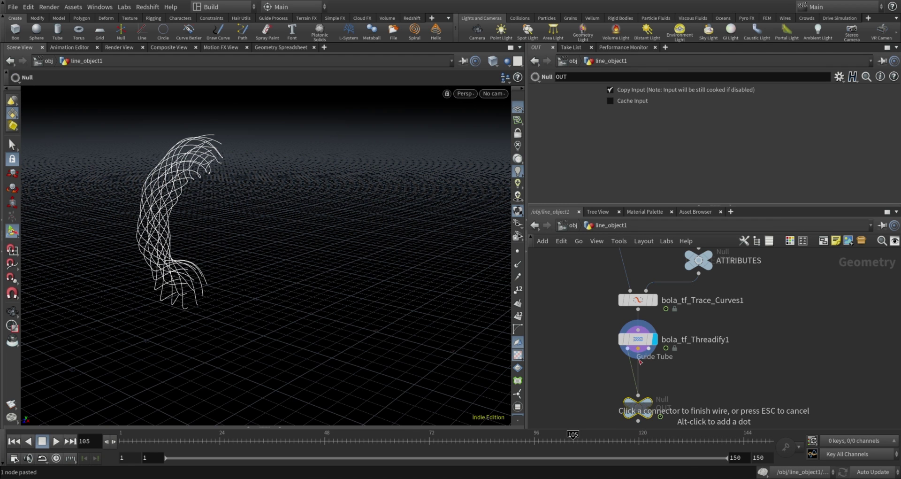
Connect the Threadify node's Guide Tube output to the OUT null, display OUT, and scrub to frame 111
left_click(638, 396)
mouse_move(658, 389)
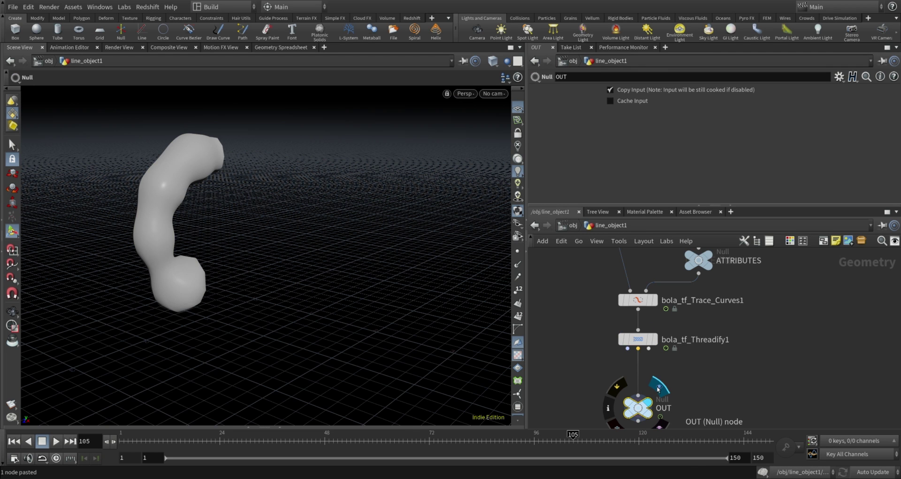
left_click_drag(451, 436, 599, 473)
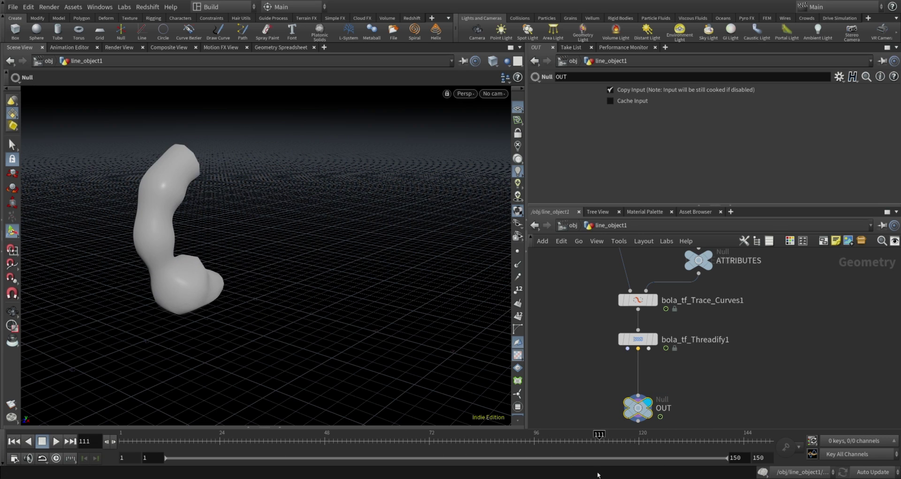
Rewire the OUT null to the Threadify node's third output and inspect the fiber geometry closely at frame 80
left_click(649, 348)
left_click(638, 404)
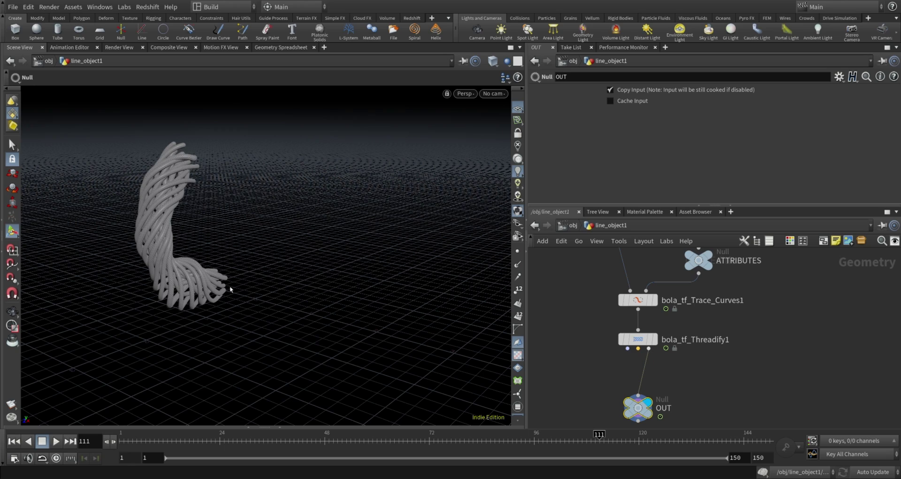
left_click_drag(407, 439, 464, 439)
scroll(266, 154, "up", 2)
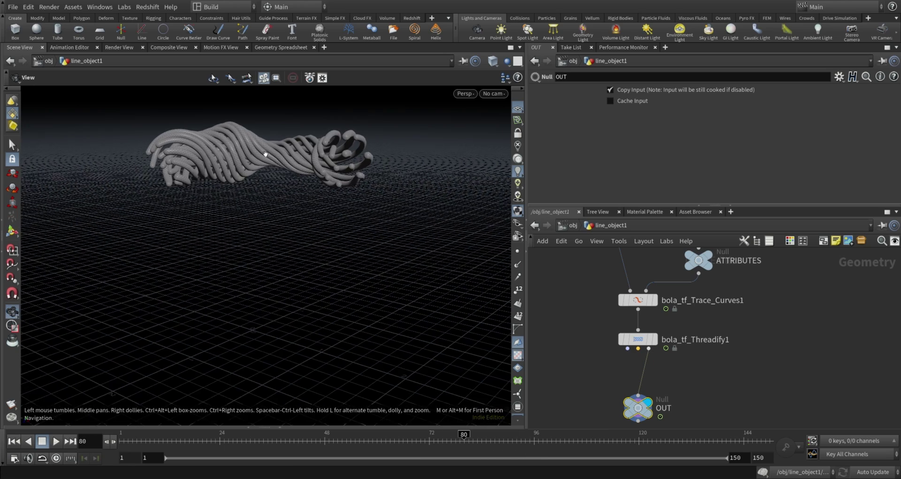
scroll(265, 154, "up", 3)
middle_click_drag(249, 147, 273, 217)
scroll(274, 217, "up", 2)
left_click_drag(273, 217, 234, 220)
Inspect the Reference Frame expression in the Threadify node's Fiber Thickness settings and go to frame 75
left_click(629, 336)
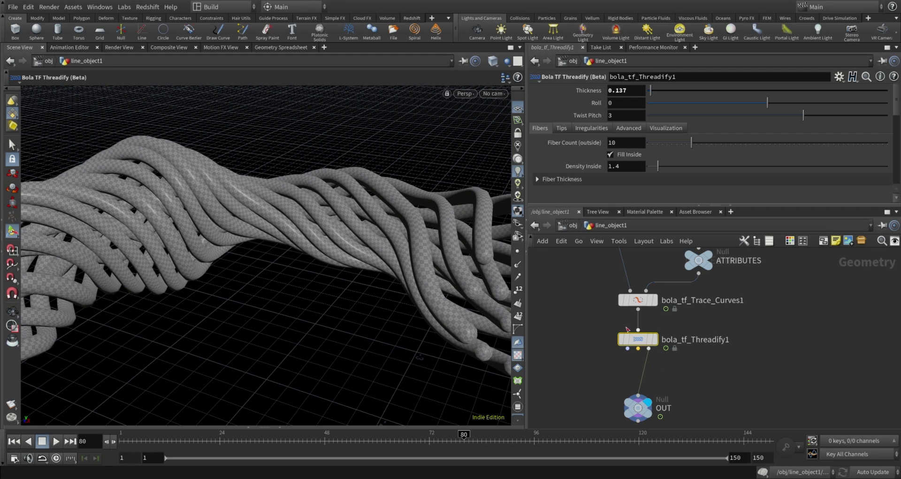
left_click(540, 179)
scroll(545, 170, "down", 5)
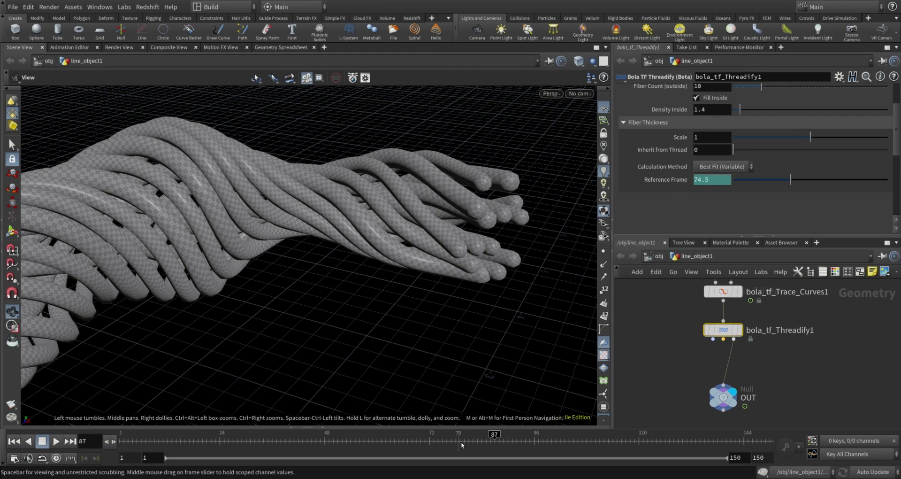
left_click(678, 183)
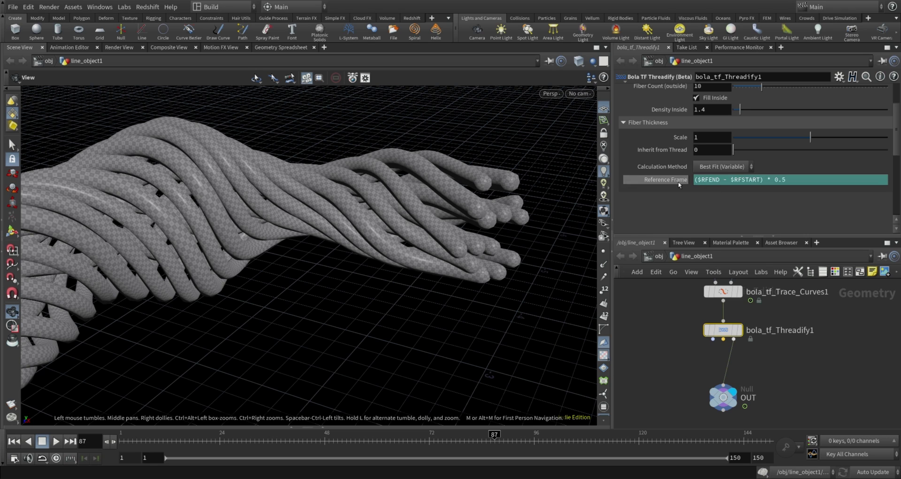
left_click(679, 183)
left_click(442, 443)
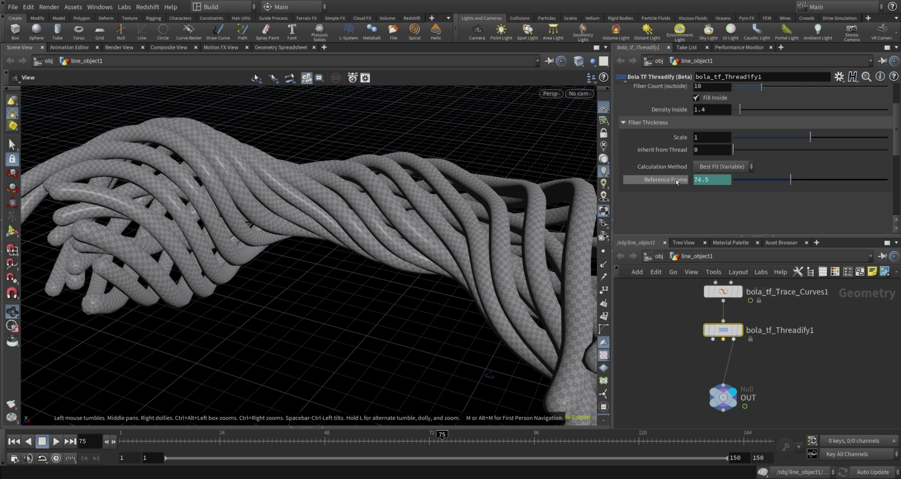
Compare the Average and Minimum calculation methods for the fiber thickness
left_click(714, 191)
left_click_drag(178, 244, 517, 245)
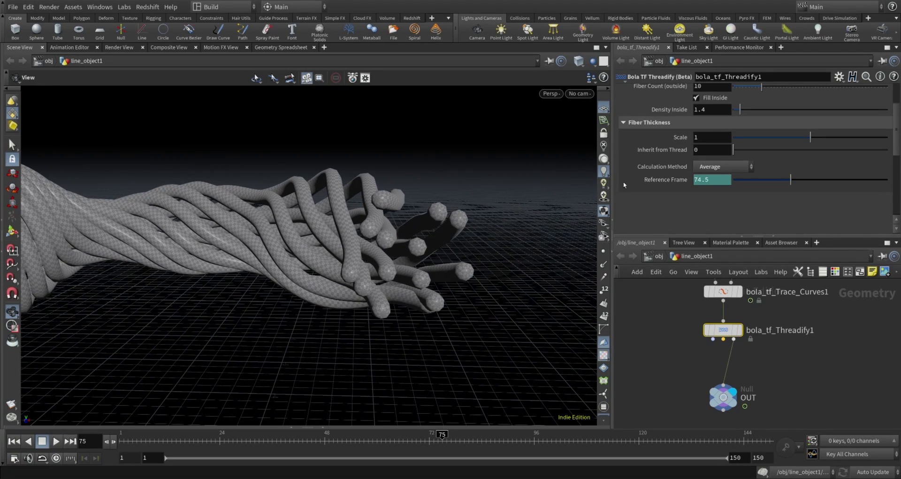
left_click(711, 202)
left_click(709, 165)
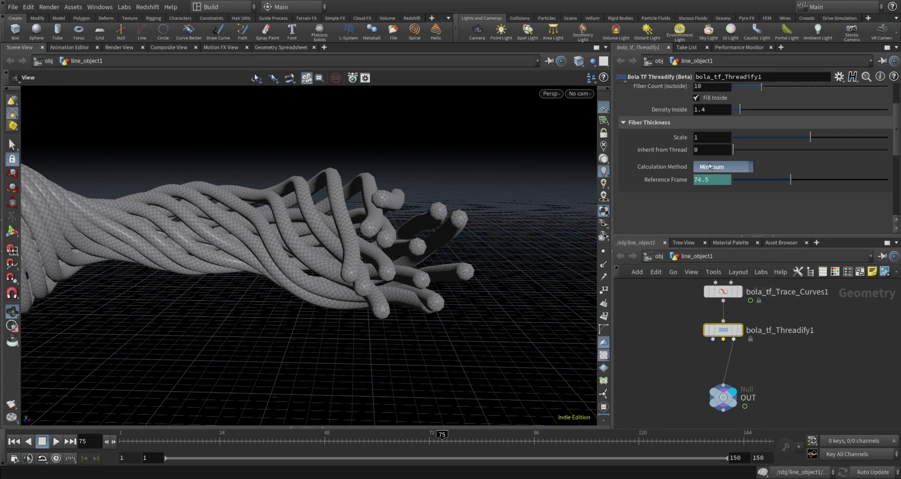
left_click(708, 211)
left_click_drag(211, 219, 221, 241)
scroll(181, 232, "up", 7)
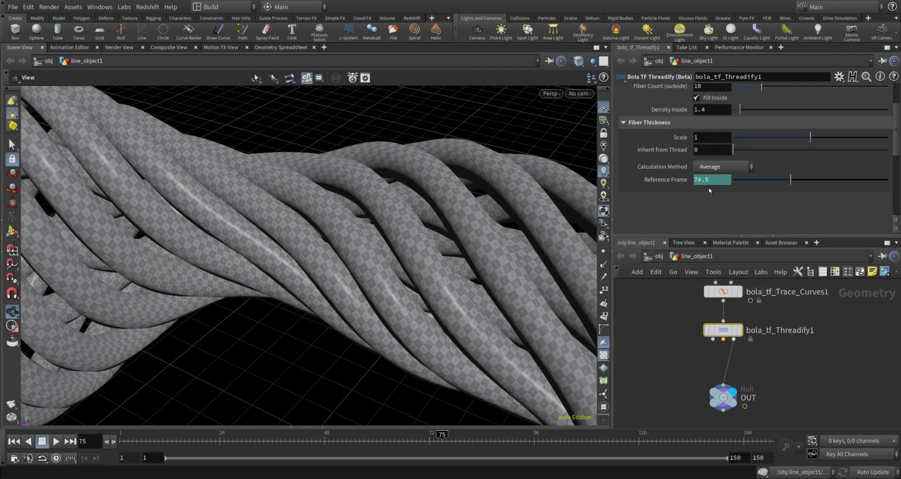
Set the fiber thickness Calculation Method to Maximum
left_click(723, 166)
left_click(713, 176)
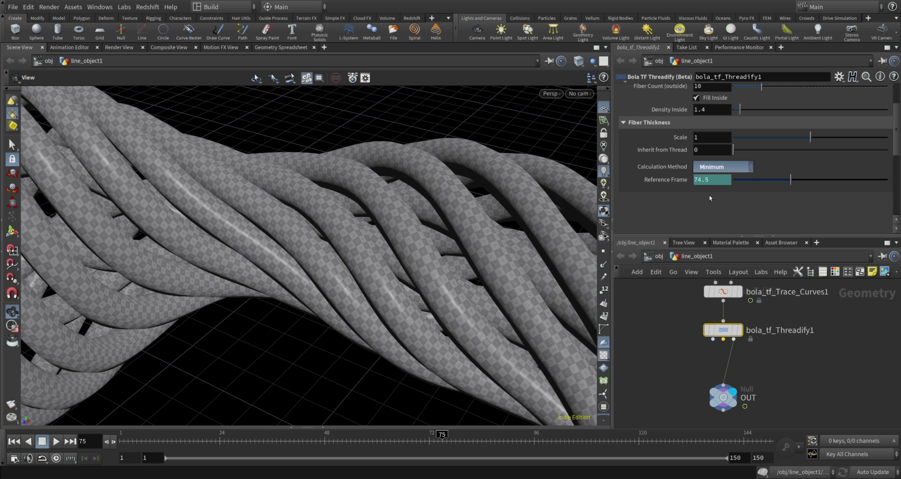
key("ctrl+z")
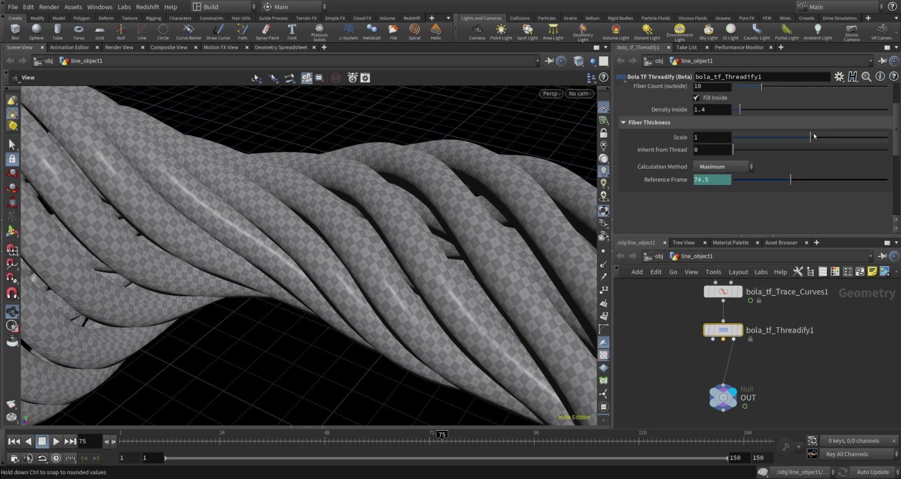
Set the fiber thickness Scale to 0.855 and try raising Inherit from Thread
mouse_move(808, 141)
left_mouse_down()
mouse_move(792, 142)
mouse_move(803, 143)
left_mouse_up()
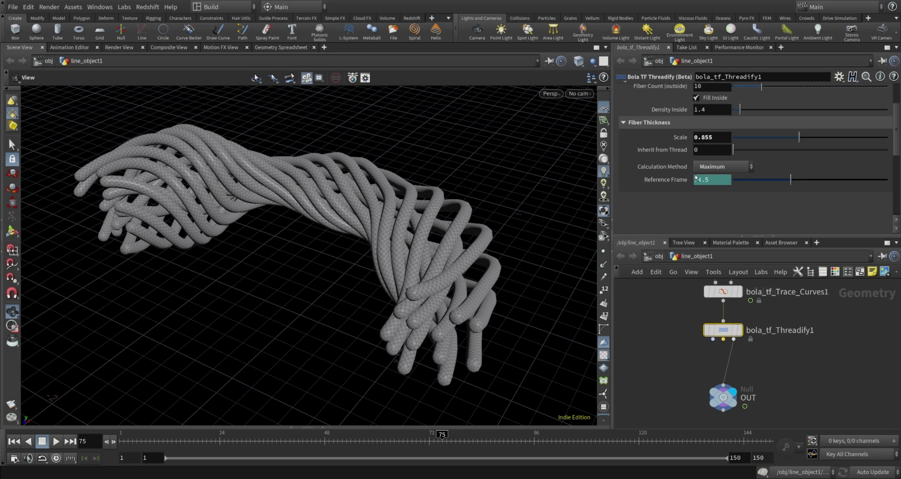
left_click_drag(766, 148, 887, 149)
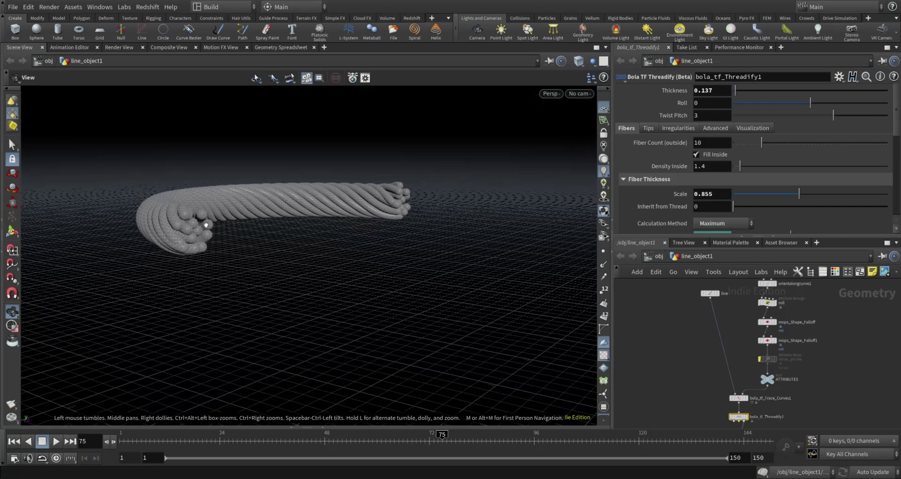
Set the Fiber Count (outside) to 21 and turn off Fill Inside to leave the thread hollow
scroll(192, 231, "up", 10)
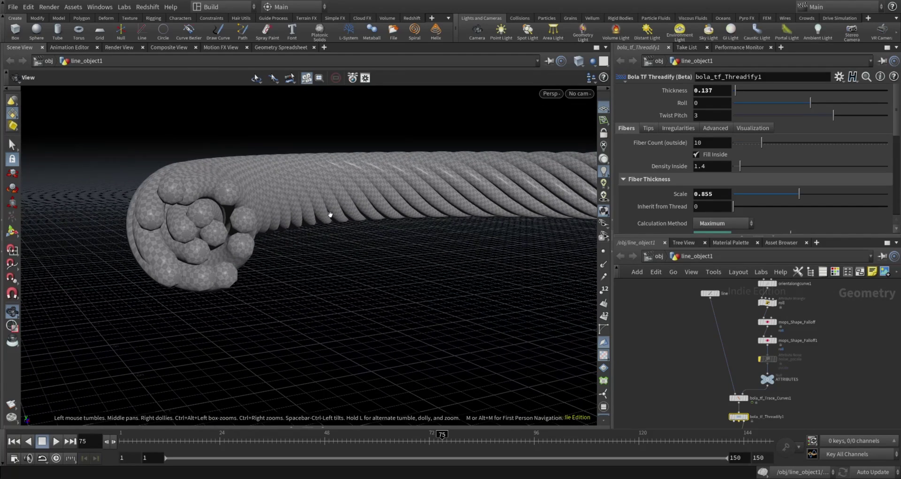
left_click_drag(768, 143, 790, 145)
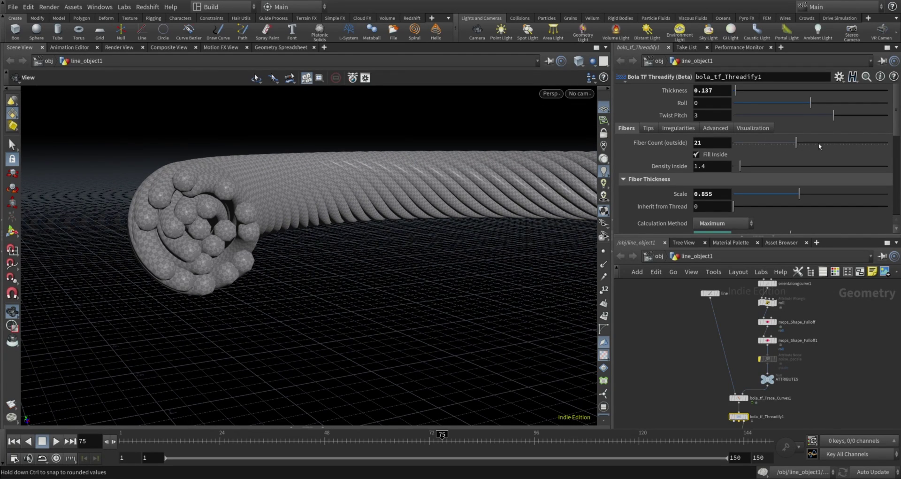
left_click(696, 154)
left_click_drag(201, 197, 216, 207)
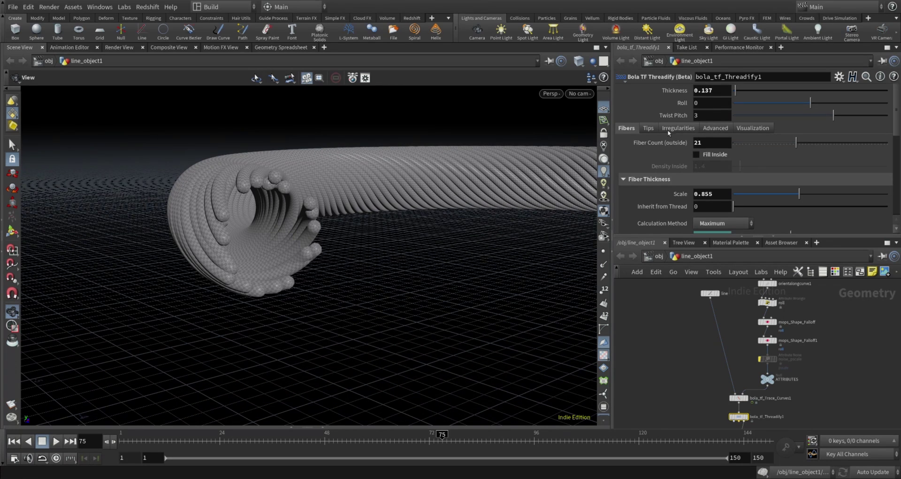
Set the per-fiber tip variation Rand Curl Orients and Random Openness both to 0
left_click(649, 128)
left_click(664, 168)
left_click(659, 195)
scroll(659, 198, "down", 2)
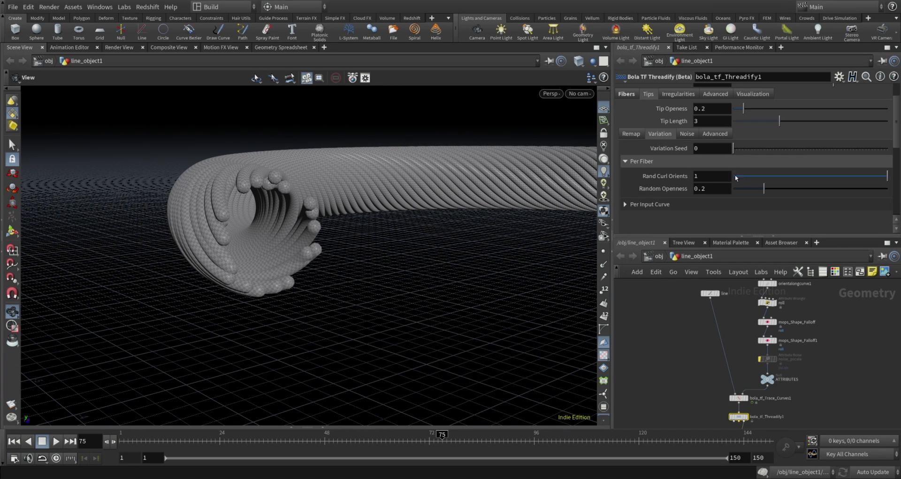
left_click_drag(764, 188, 724, 189)
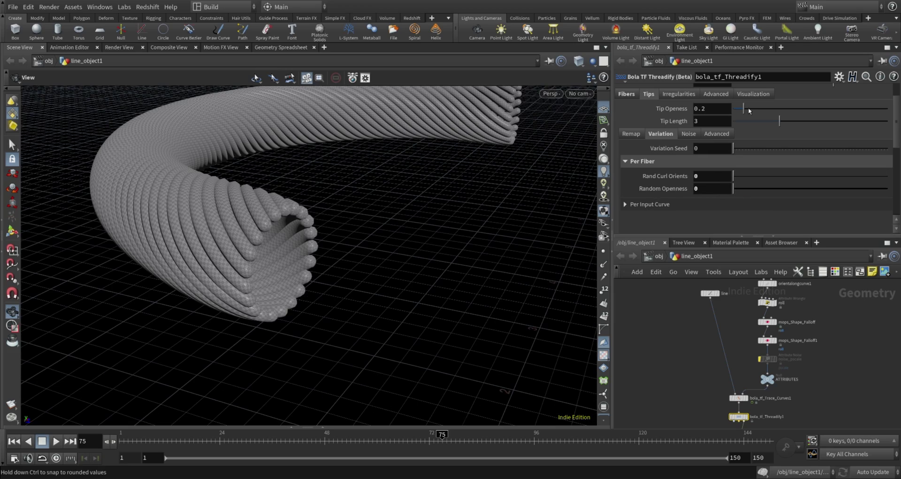
Fan out the thread's ends with a Tip Openness of 1.42 and a Tip Length of 9.89
left_click_drag(748, 108, 807, 113)
left_click_drag(282, 262, 329, 232)
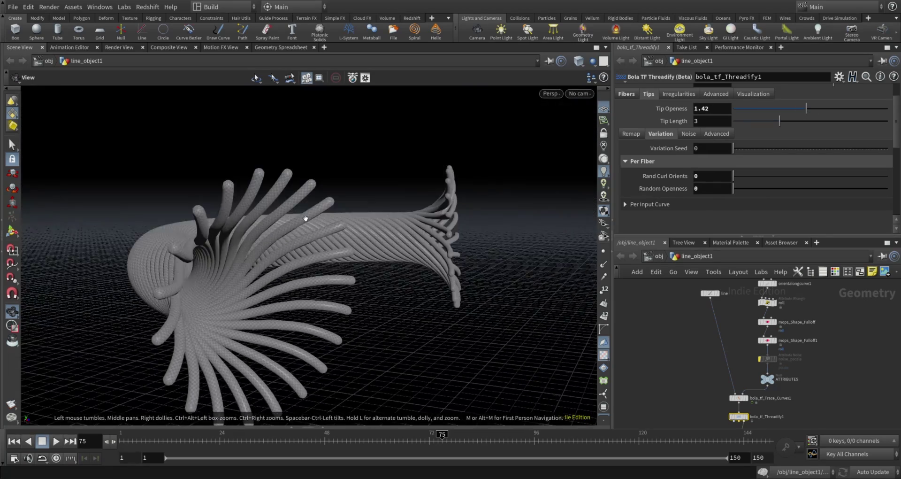
left_click_drag(779, 121, 889, 127)
Try a Pitch Angle of -12.2 and a Roll of 4.5 for the tips' Curl Orientations, and undo the last change
left_click(716, 133)
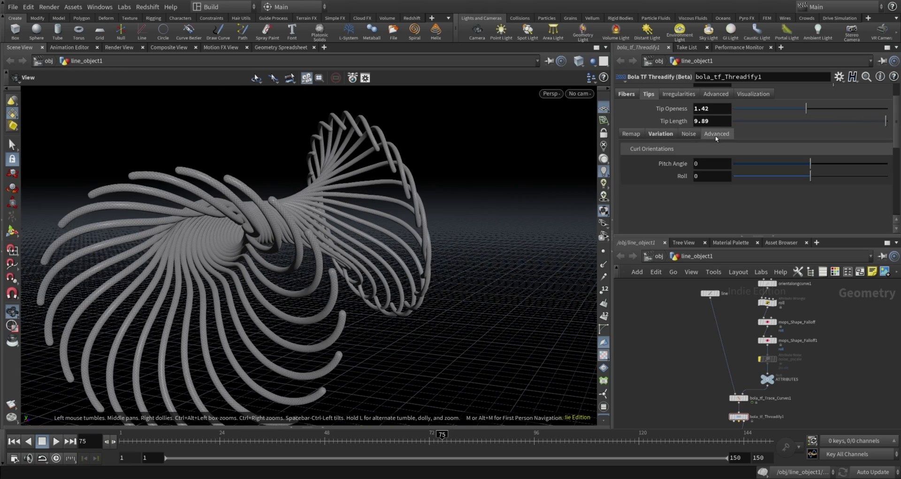
mouse_move(811, 163)
left_mouse_down()
mouse_move(788, 161)
mouse_move(817, 173)
left_mouse_up()
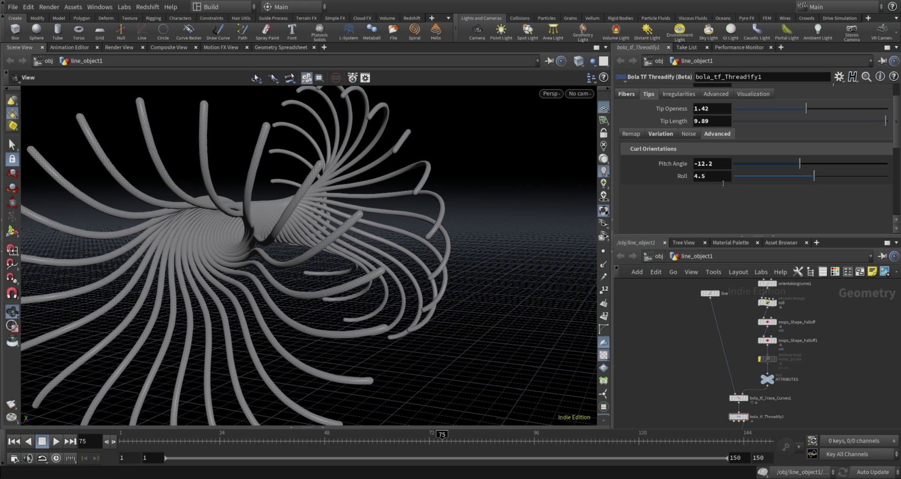
key("ctrl+z")
Set the per-fiber Rand Curl Orients to 0.621 and Random Openness to 0.222, and try other Variation Seed values
left_click_drag(735, 177, 849, 176)
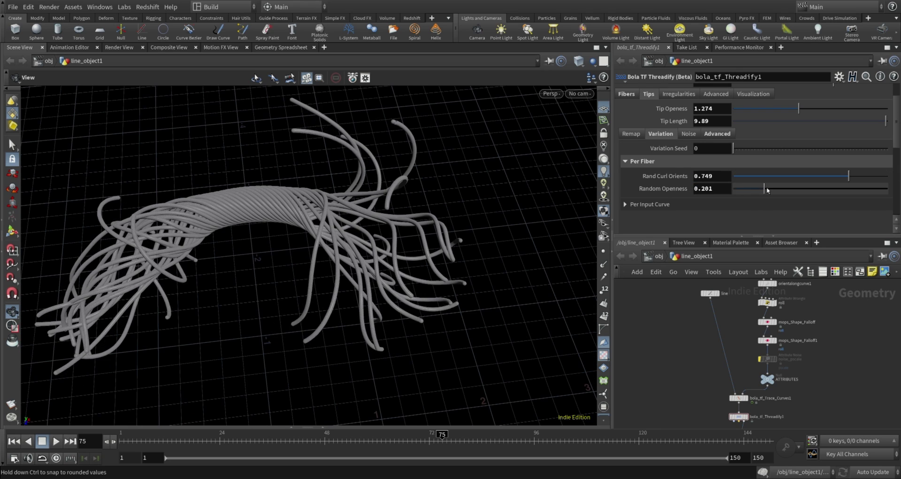
left_click_drag(734, 148, 742, 150)
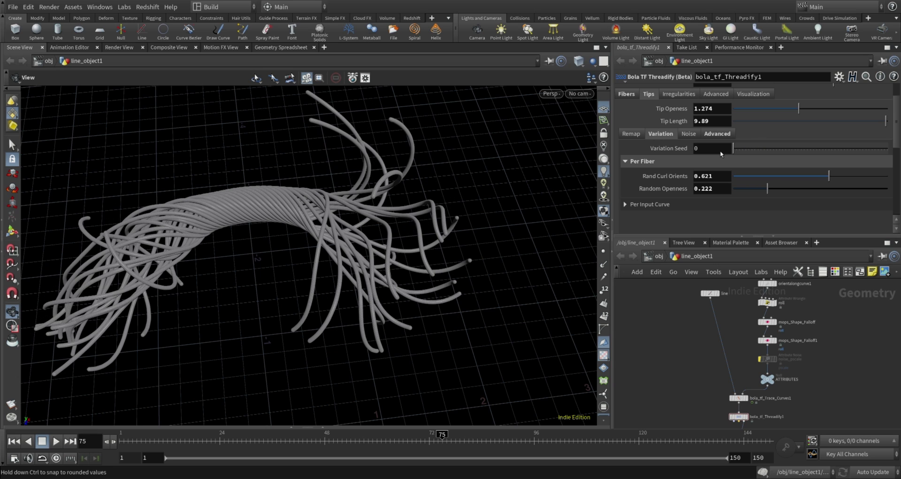
Shorten the Tip Length to 3.38 and close the tips with a Tip Openness of 0
left_click_drag(807, 120, 785, 121)
left_click_drag(798, 108, 731, 111)
left_click_drag(374, 274, 301, 216)
Reshape the Closed Tip Shape ramp by moving its point 2 to about position 0.121 and value 0.988
left_click(641, 175)
scroll(646, 181, "down", 2)
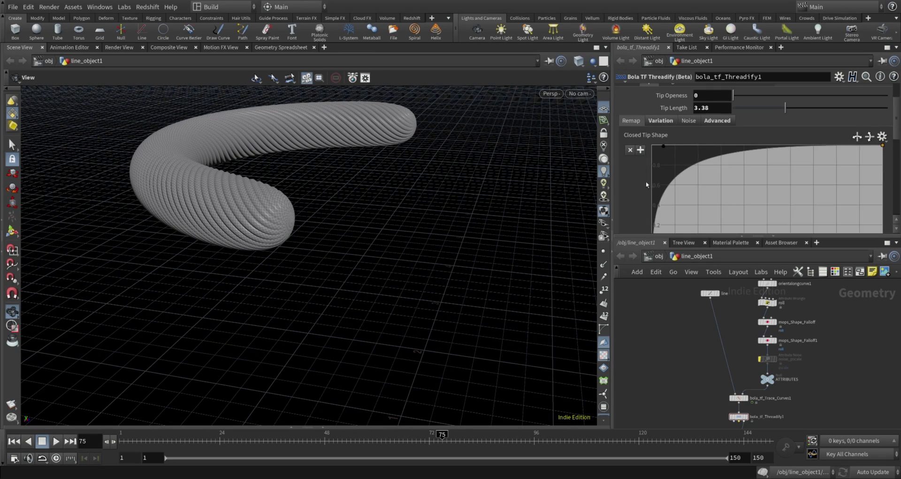
mouse_move(759, 210)
left_mouse_down()
mouse_move(817, 209)
mouse_move(680, 211)
left_mouse_up()
left_click(642, 211)
Reopen the fiber tips by setting the Tip Openness to 0.991
scroll(645, 197, "up", 2)
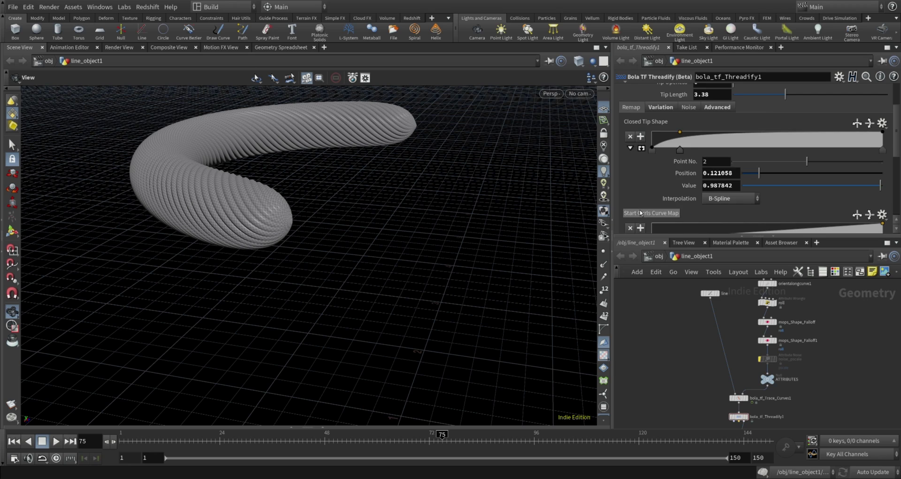
left_click_drag(735, 105, 784, 104)
left_click_drag(260, 207, 305, 242)
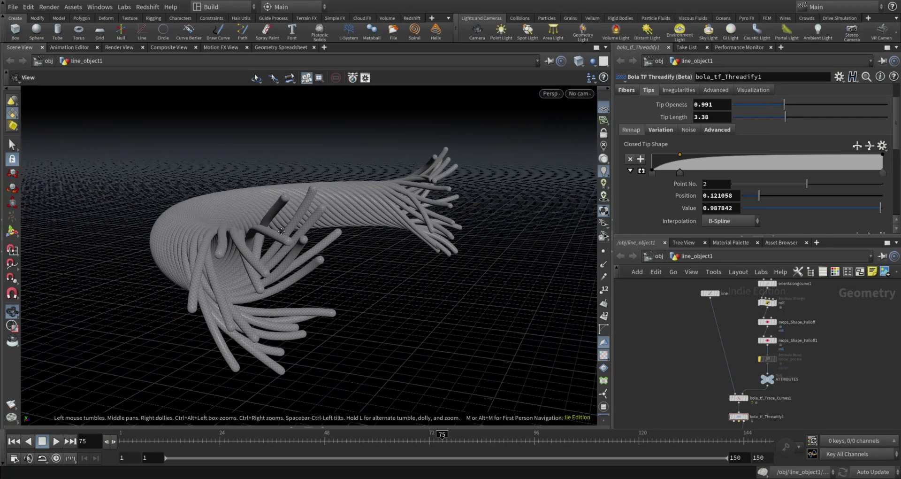
Reshape the Start Curls Curve Map with two added points, placing one near position 0.28 and lowering the other slightly further along
scroll(664, 177, "down", 5)
left_click(762, 138)
left_click(641, 150)
left_click(752, 121)
left_click_drag(754, 123, 716, 114)
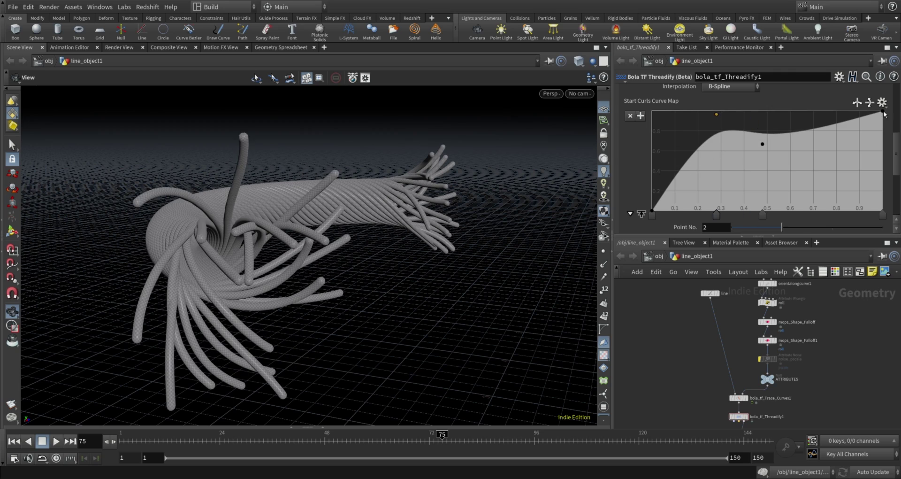
left_click_drag(762, 143, 786, 153)
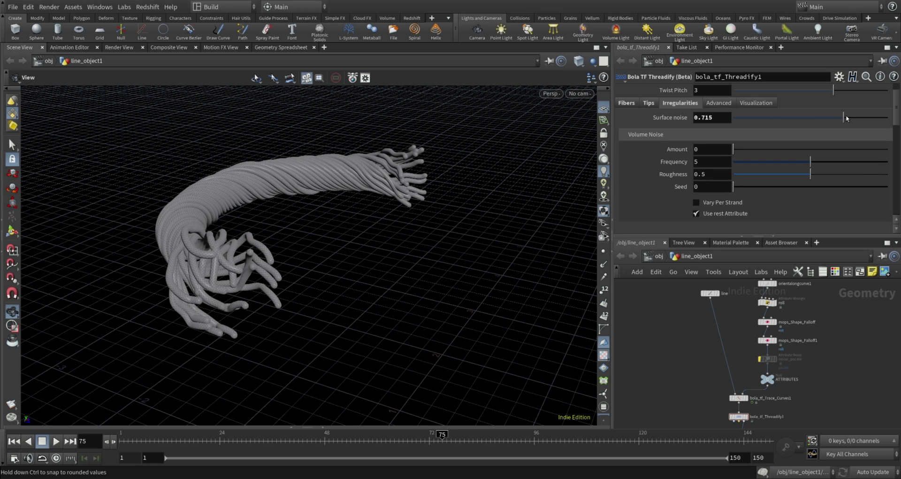
left_click_drag(320, 193, 429, 191)
scroll(390, 203, "up", 3)
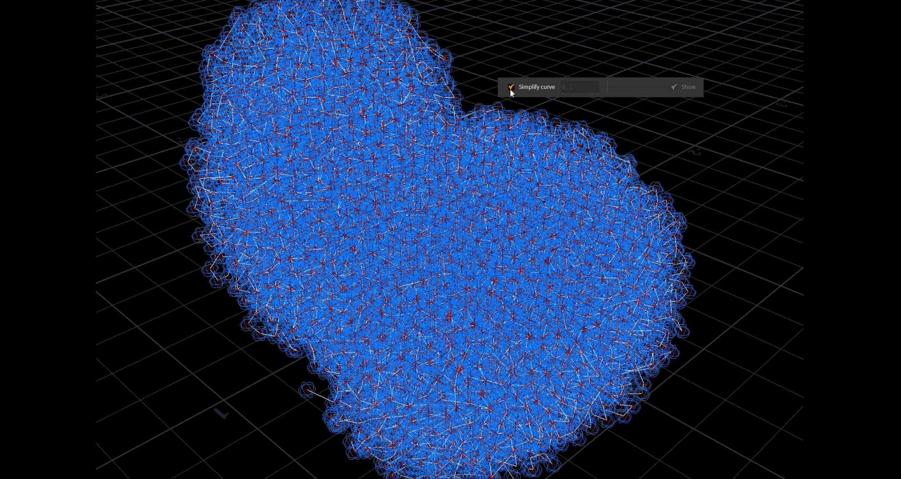
Enable Simplify curve on the traced curves and set its amount to 0.318
left_click(511, 87)
left_click_drag(609, 86, 628, 86)
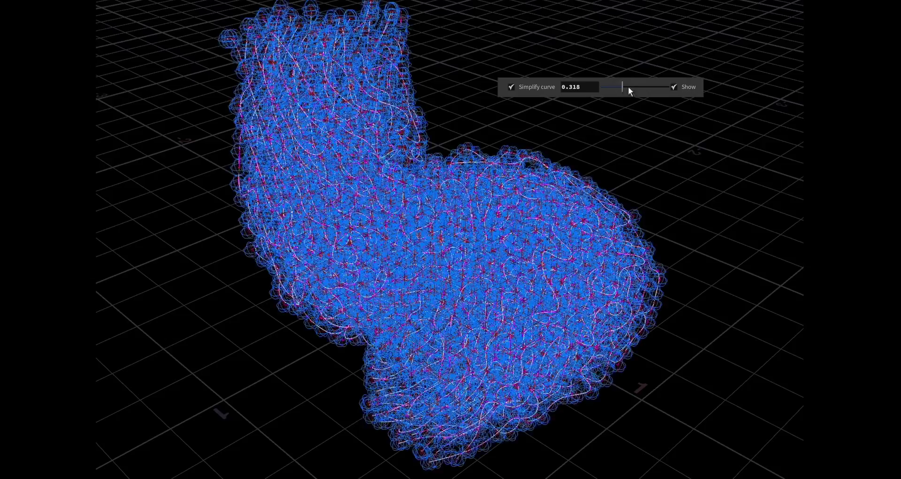